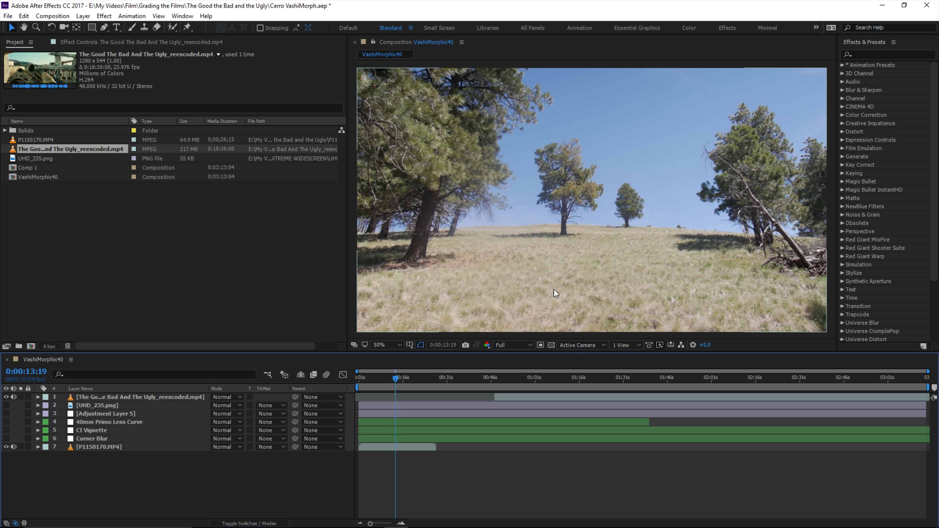
- Look through the layers from the P1150170.MP4 clip up to Adjustment Layer 5, selecting each one to inspect it
left_click(102, 447)
left_click(106, 464)
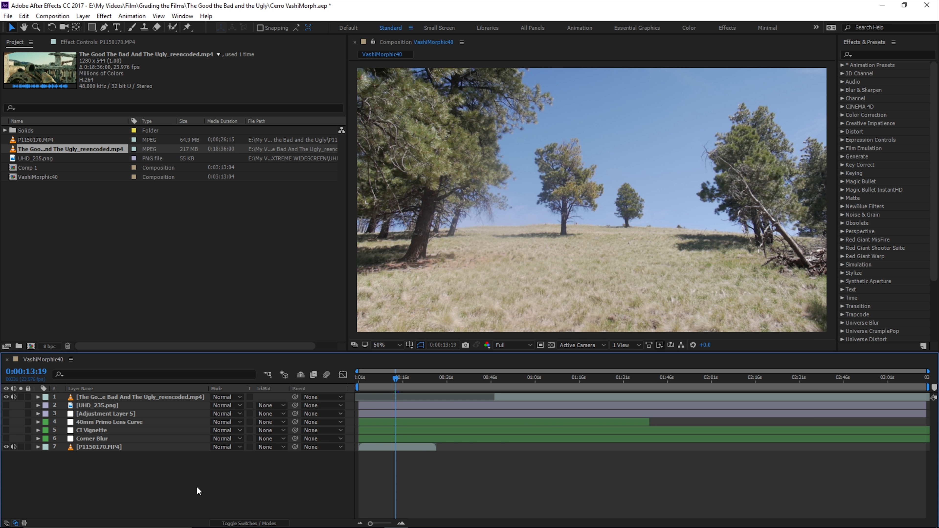
left_click(95, 441)
left_click(90, 431)
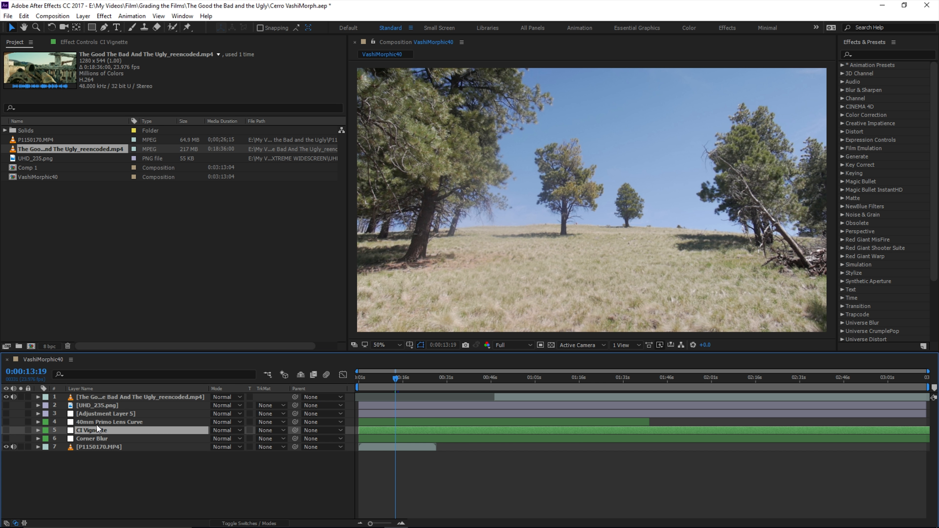
left_click(97, 423)
left_click(103, 415)
left_click(99, 439)
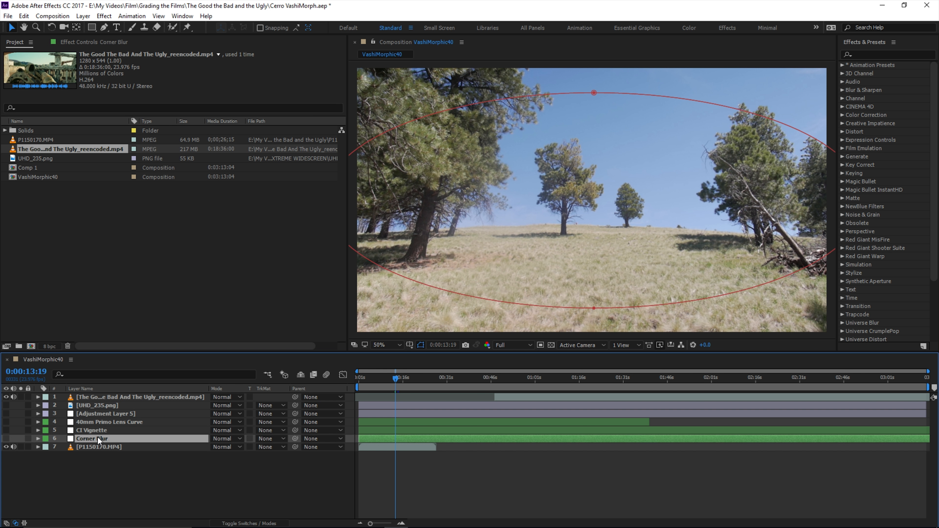
left_click(96, 429)
left_click(101, 421)
left_click(105, 414)
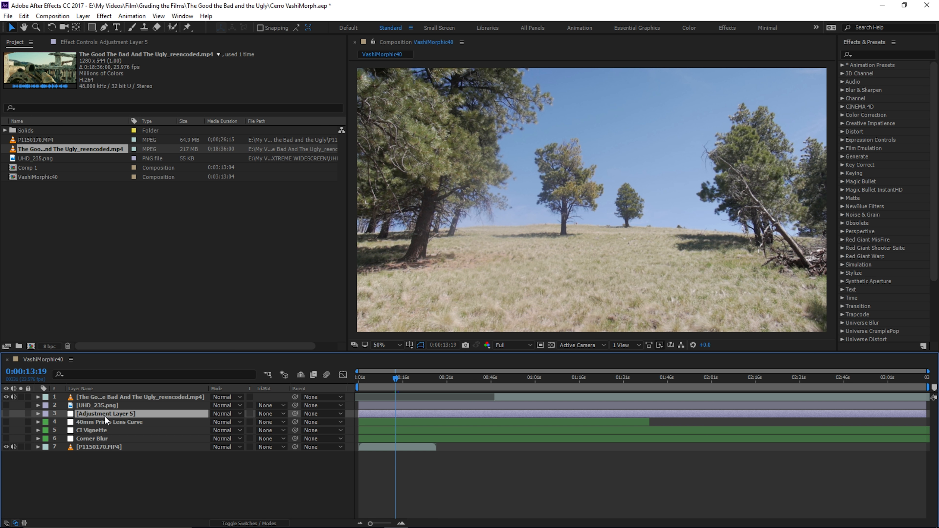
left_click(112, 463)
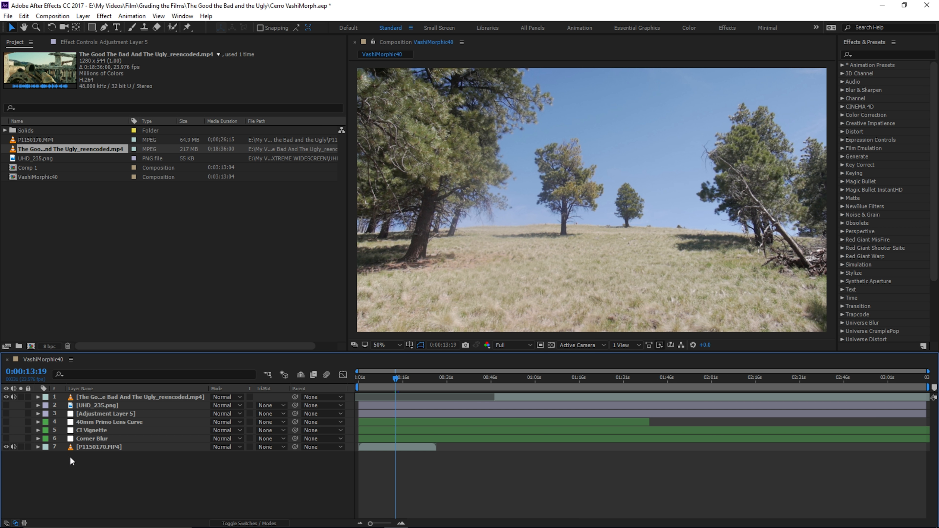
- Compare the picture with and without the Corner Blur layer and leave the layer visible
left_click(6, 437)
left_click(7, 437)
left_click(7, 438)
left_click(6, 439)
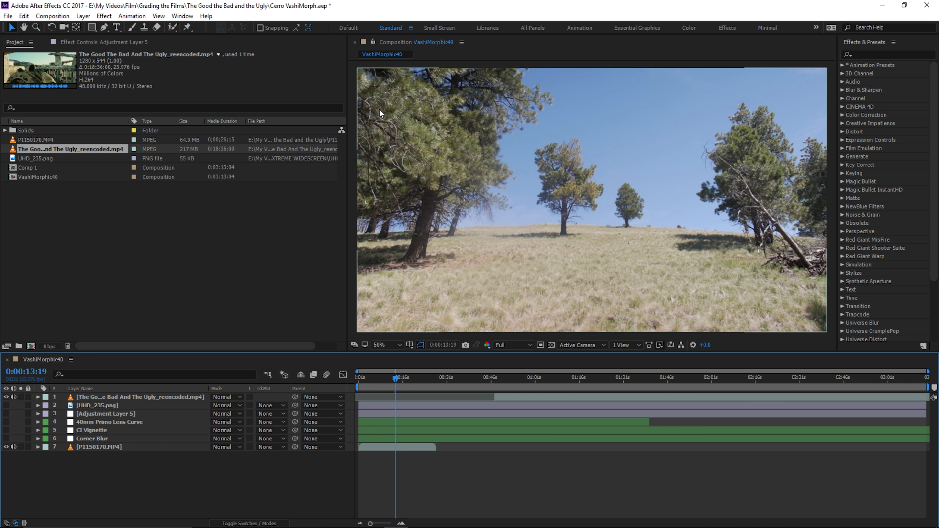
left_click(6, 438)
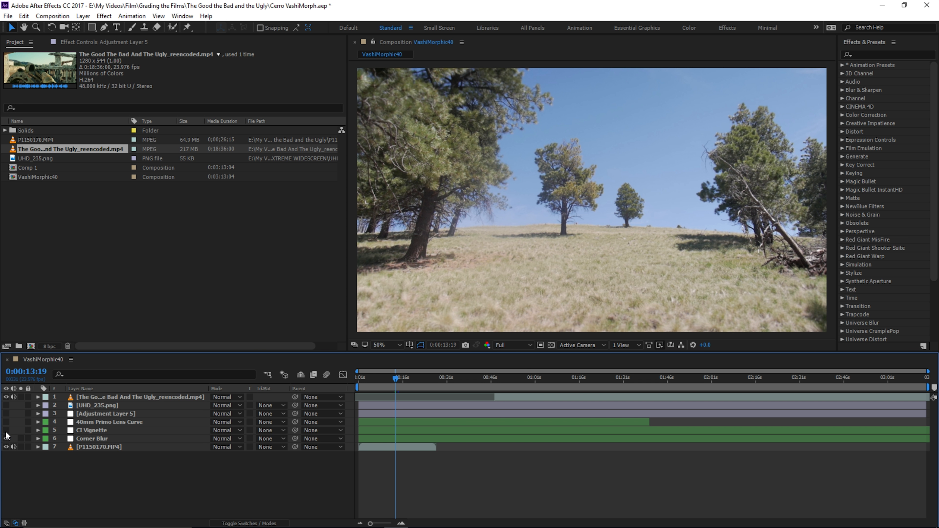
- Compare the picture with and without the CI Vignette layer and leave the layer visible
left_click(6, 430)
left_click(6, 430)
left_click(6, 430)
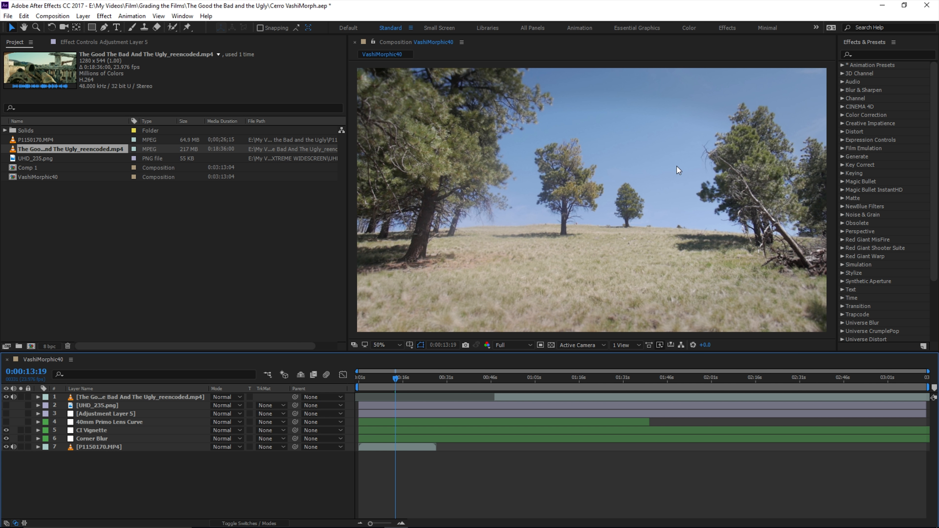
- Make the 40mm Primo Lens Curve layer and the UHD_235.png letterbox layer visible
left_click(7, 423)
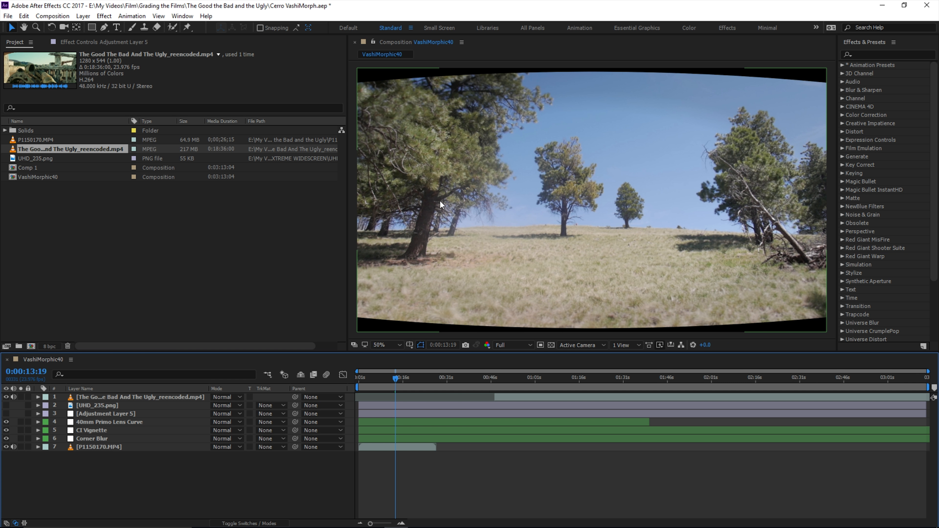
left_click(6, 422)
left_click(6, 422)
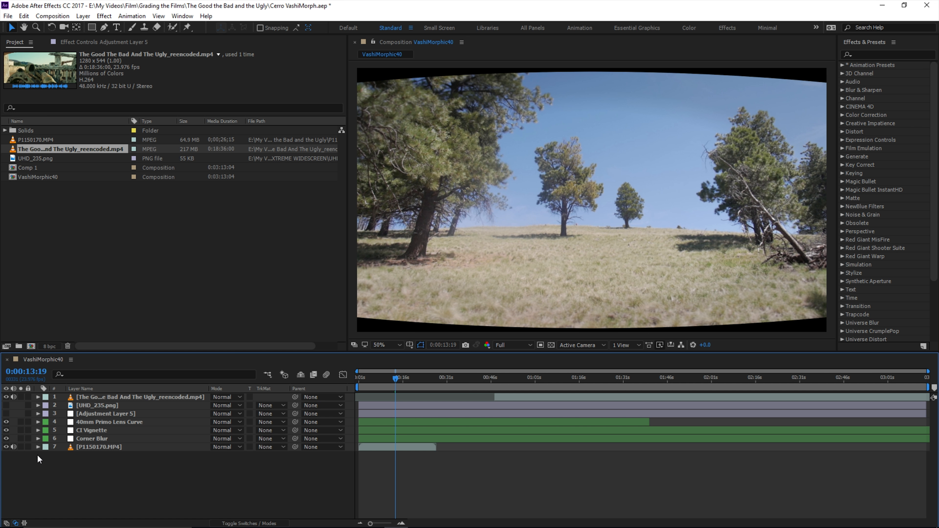
left_click(6, 406)
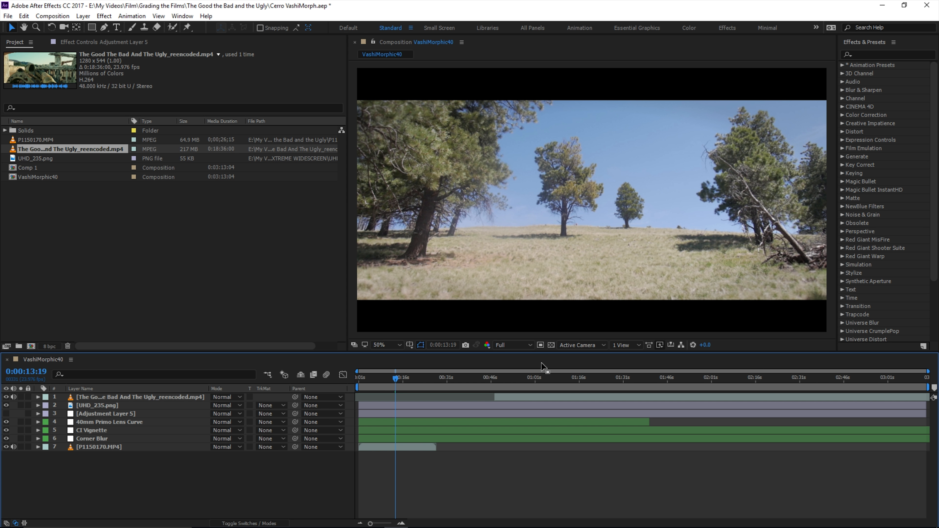
- Apply the FilmConvert Pro effect to Adjustment Layer 5 and make that layer visible
left_click(117, 414)
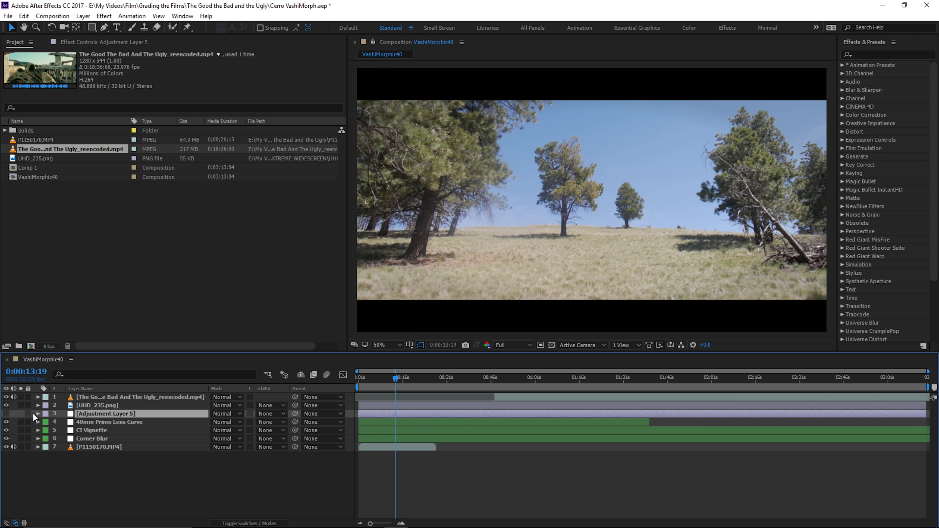
left_click(6, 406)
left_click(5, 405)
left_click(77, 45)
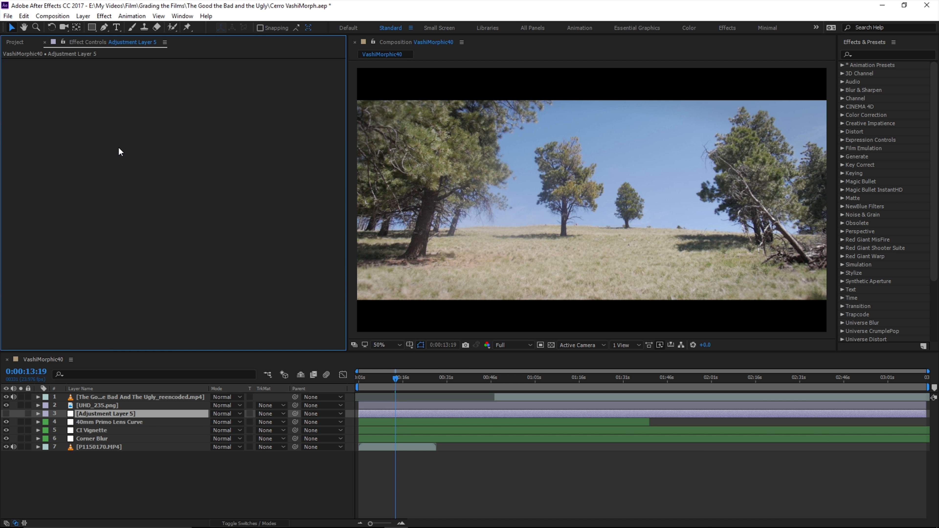
left_click(869, 54)
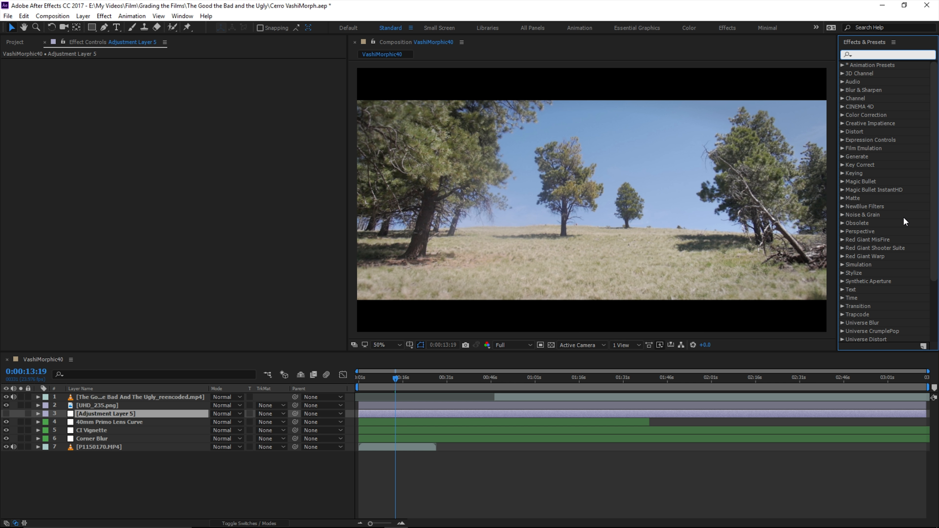
type("filmc")
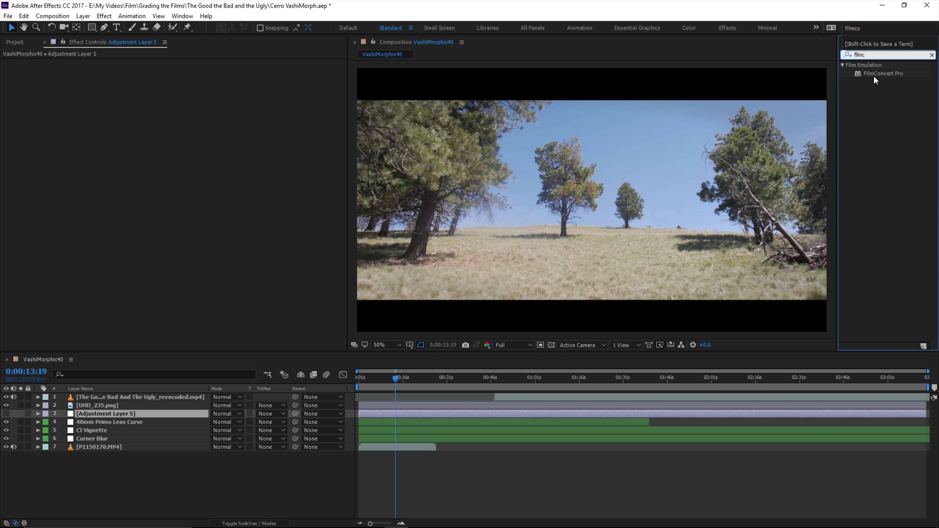
left_click_drag(873, 75, 123, 416)
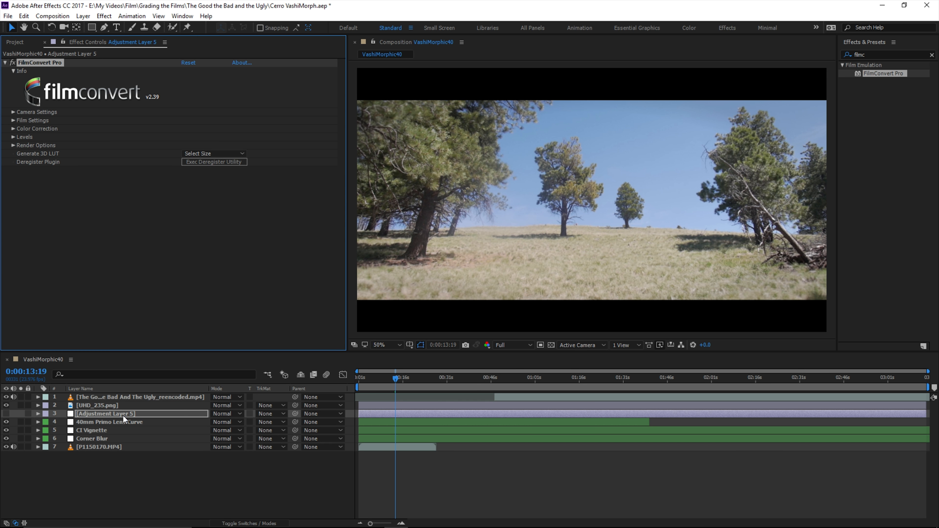
left_click(931, 55)
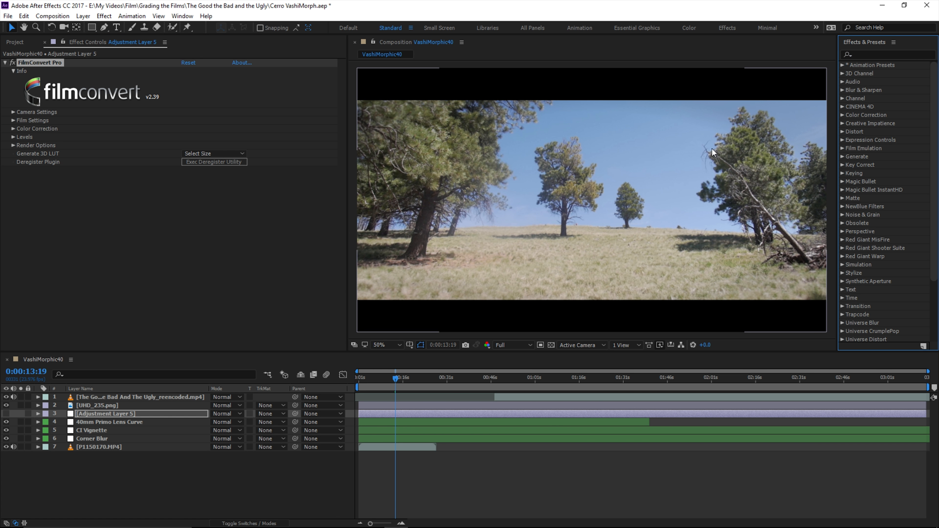
left_click(6, 414)
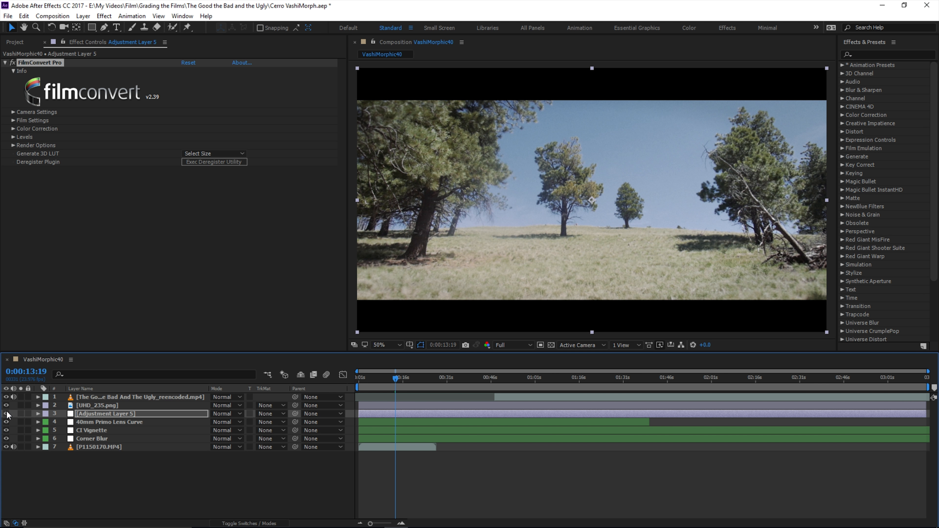
left_click(150, 263)
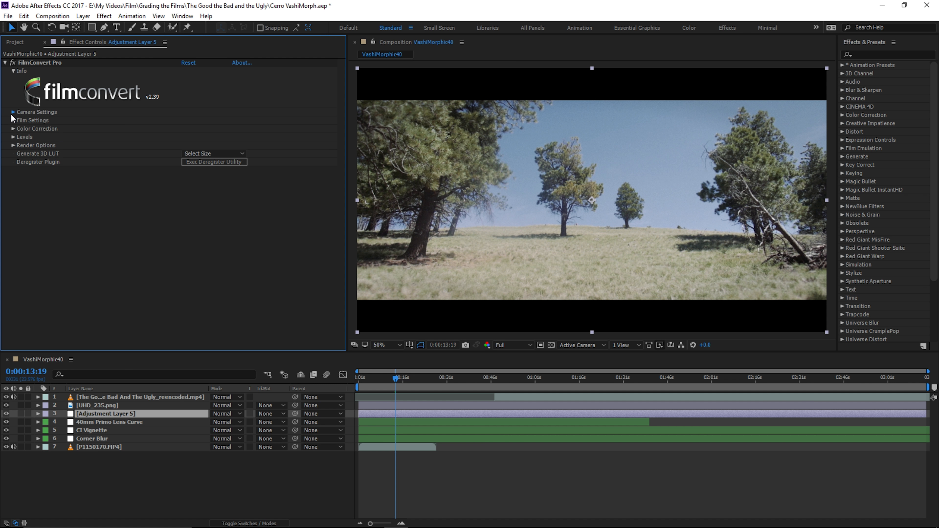
- Set FilmConvert Pro's source camera to make Panasonic, model GH4, with the Natural profile
left_click(13, 112)
left_click(324, 131)
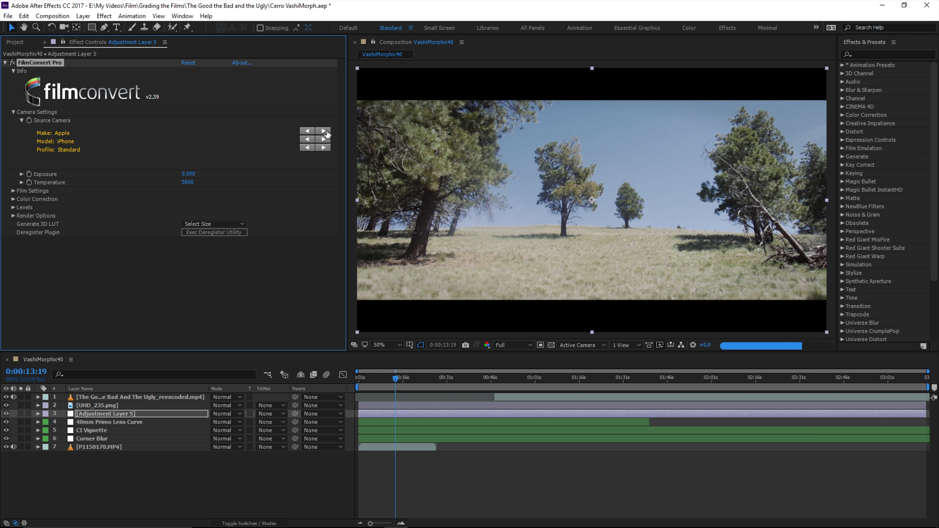
left_click(324, 131)
left_click(324, 131)
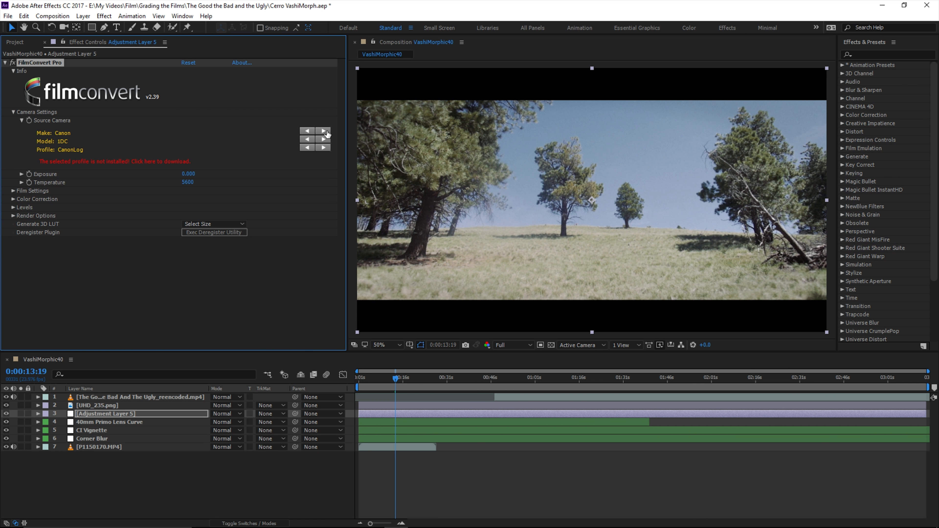
left_click(324, 131)
left_click(323, 131)
left_click(323, 131)
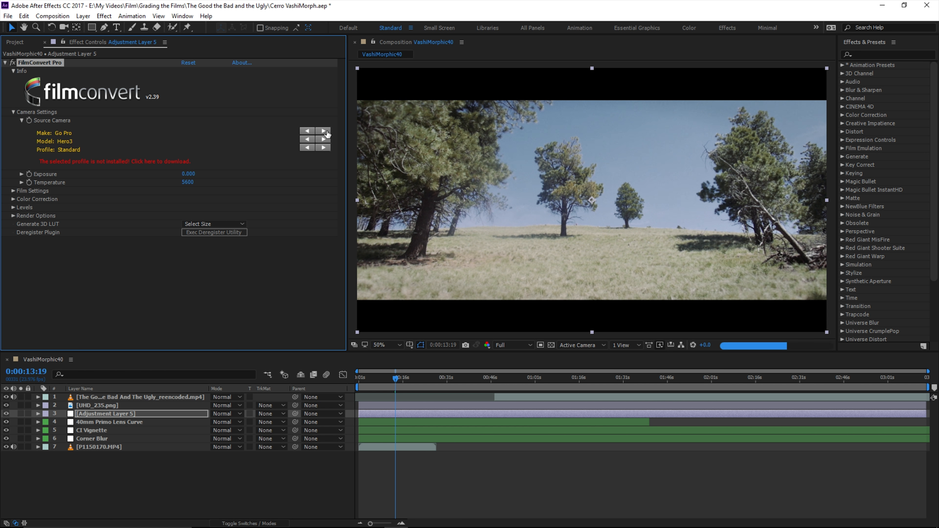
left_click(323, 131)
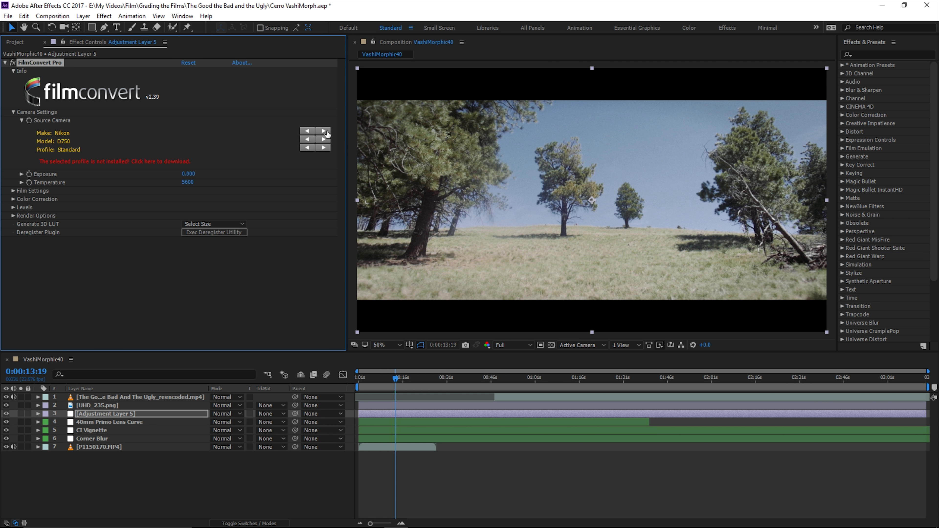
left_click(323, 131)
left_click(323, 140)
left_click(325, 139)
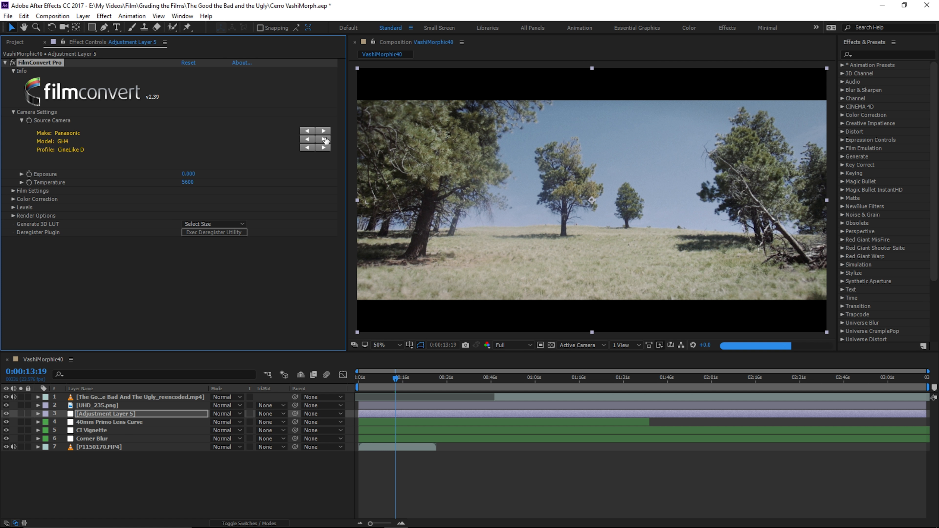
left_click(324, 148)
left_click(323, 148)
left_click(323, 148)
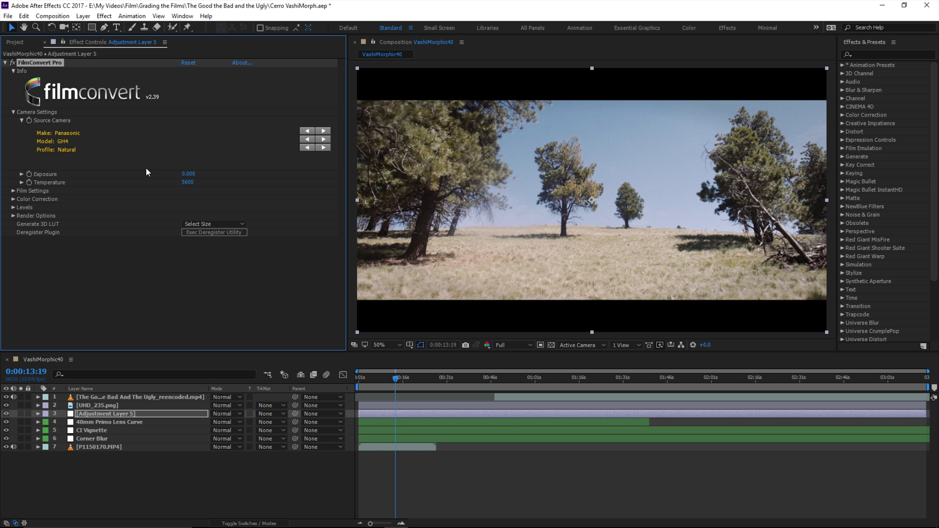
- Compare the shot with the FilmConvert Pro effect disabled and enabled
left_click(14, 63)
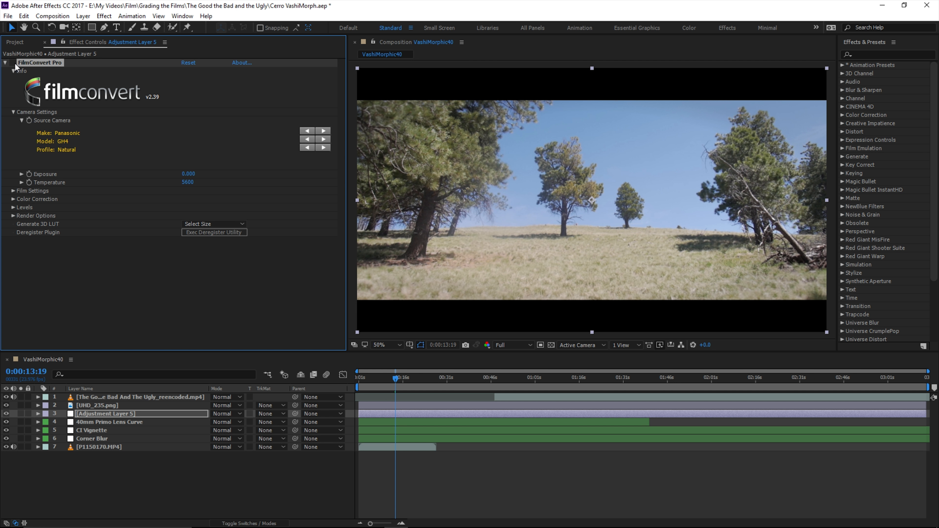
left_click(14, 63)
left_click(14, 63)
left_click(14, 63)
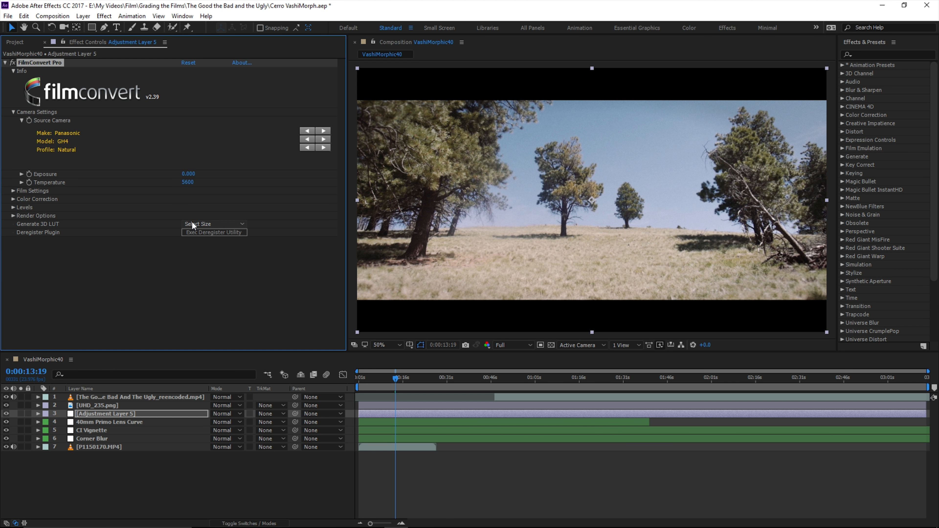
- Set the camera temperature in FilmConvert Pro to 6200
left_click_drag(188, 182, 164, 204)
left_click(189, 182)
type("6200")
key("Return")
- Set the film size in FilmConvert Pro's Film Settings to Super 35 and open the list of film stocks to convert to
left_click(13, 112)
left_click(13, 121)
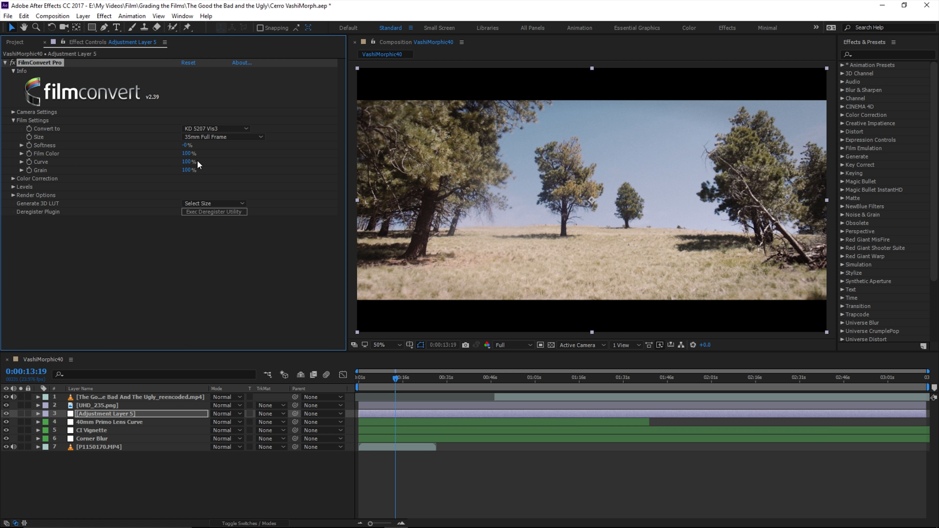
left_click(216, 136)
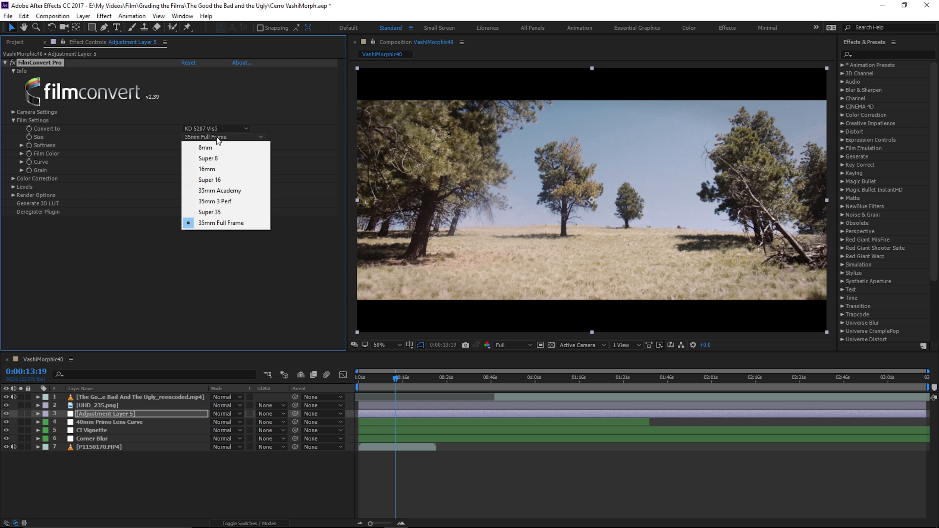
left_click(216, 217)
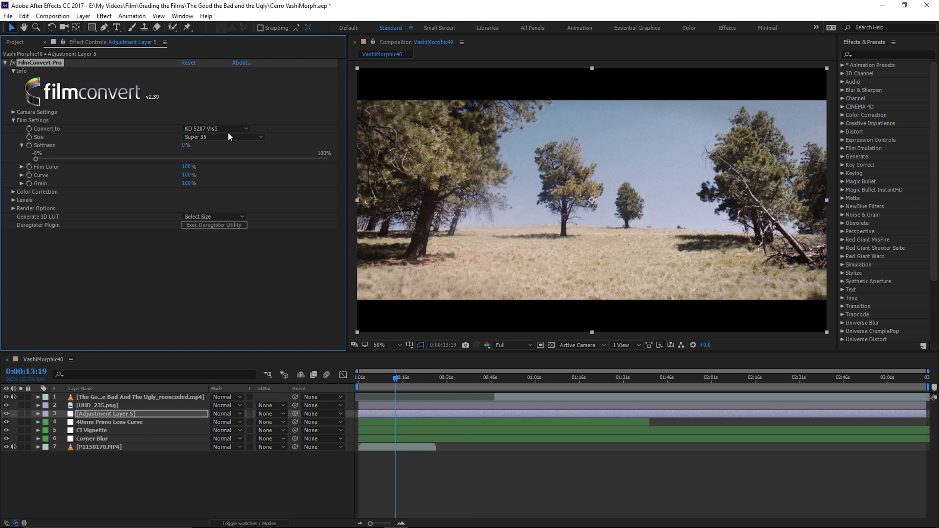
left_click(231, 306)
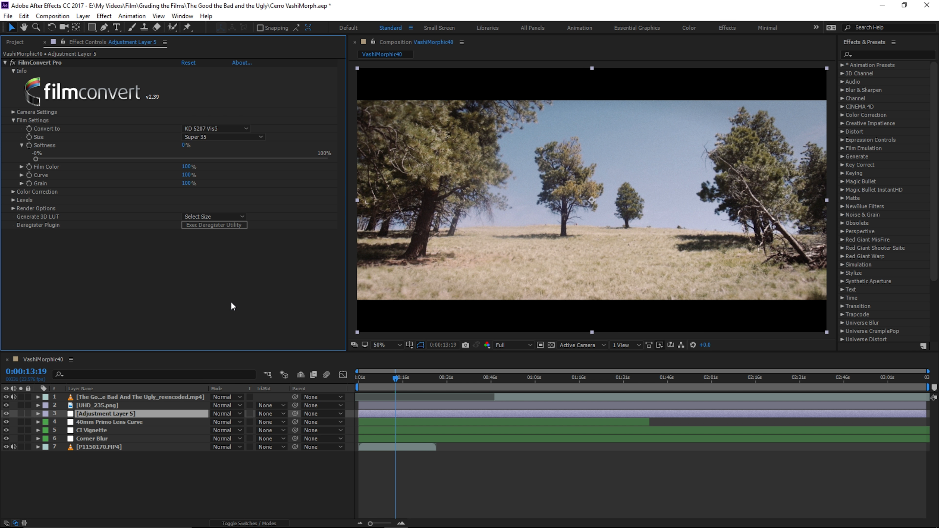
left_click(211, 128)
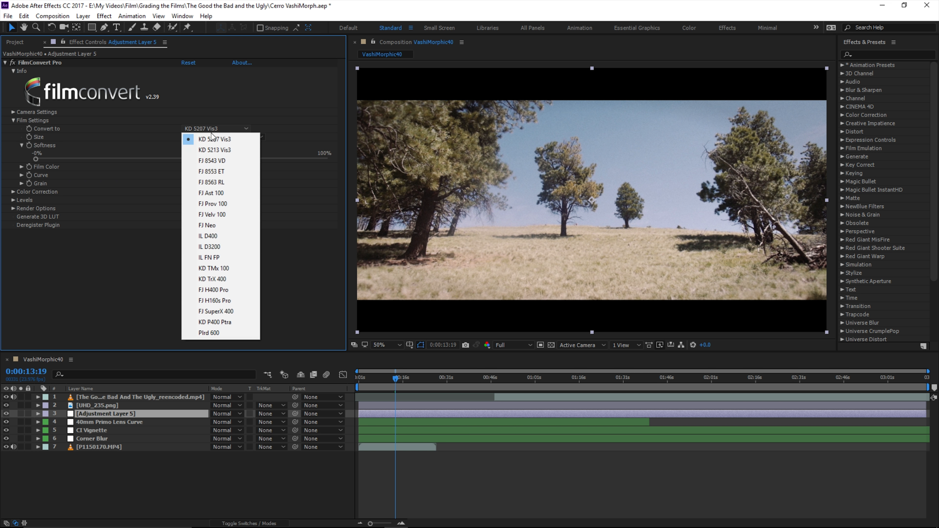
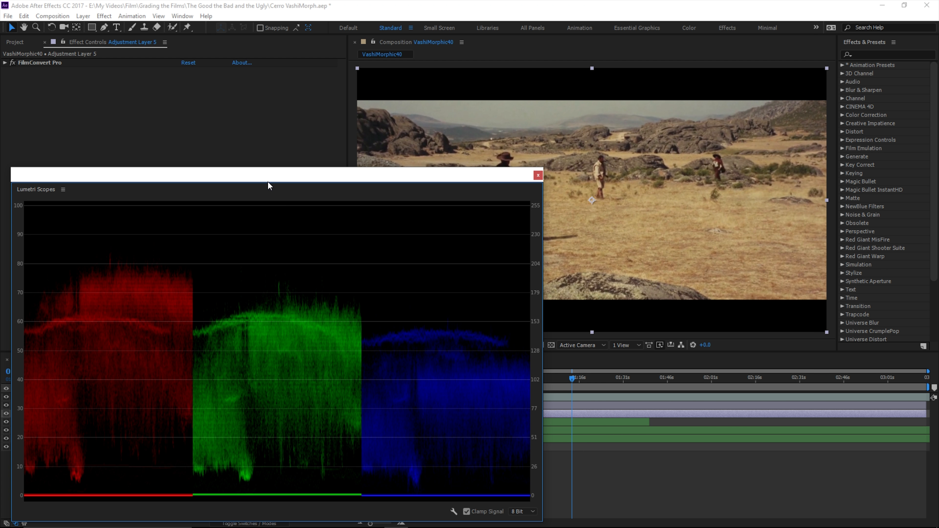
- Move the Lumetri Scopes window clear of the composition and return the current time to the tree shot at 0:00:13:23
left_click_drag(263, 174, 938, 207)
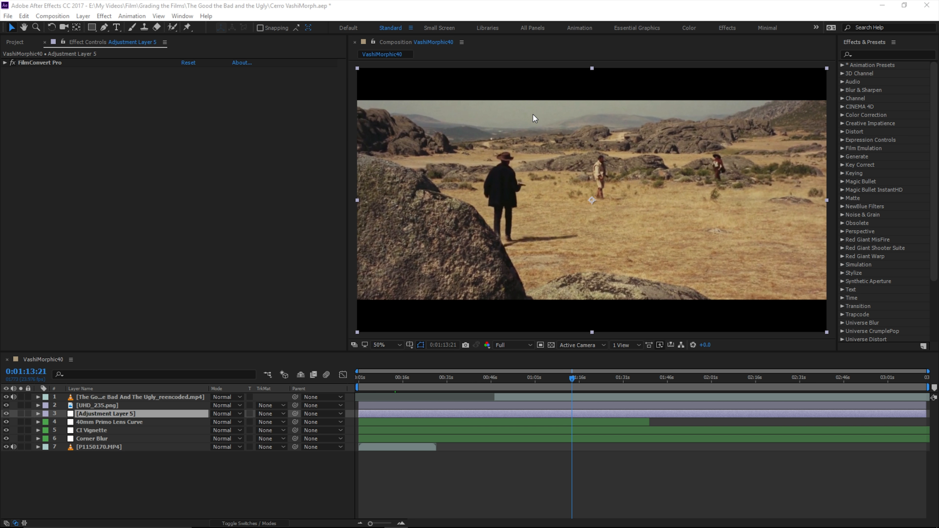
left_click(396, 383)
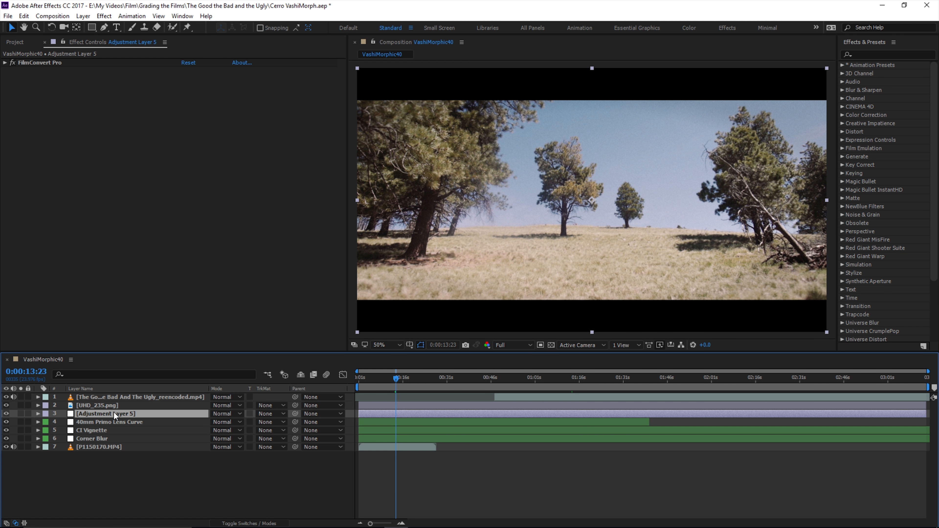
- Try a camera temperature of 12000 in FilmConvert Pro on Adjustment Layer 5
left_click(104, 307)
left_click(5, 62)
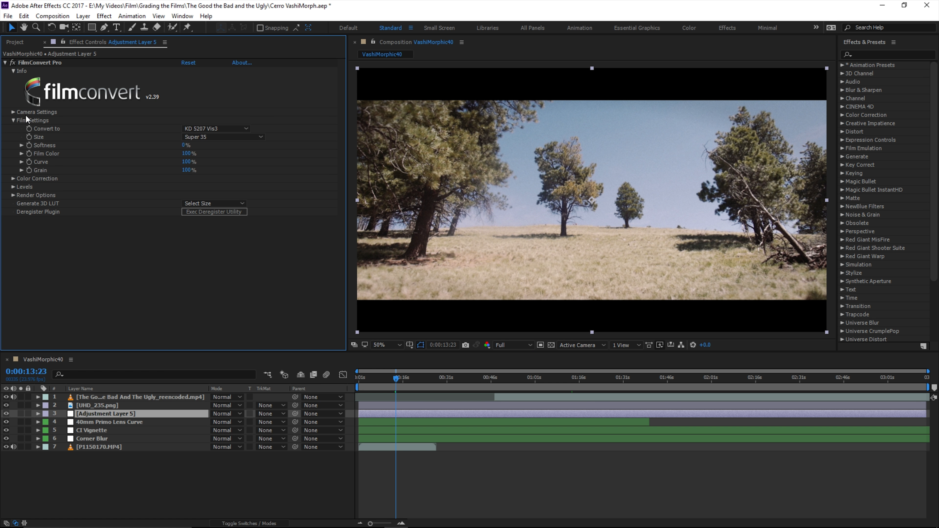
left_click(13, 112)
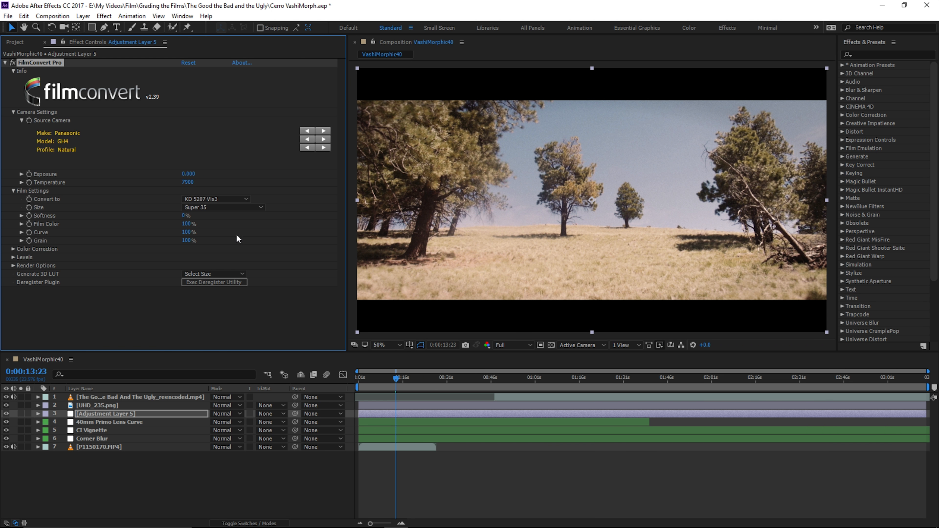
left_click_drag(188, 183, 211, 182)
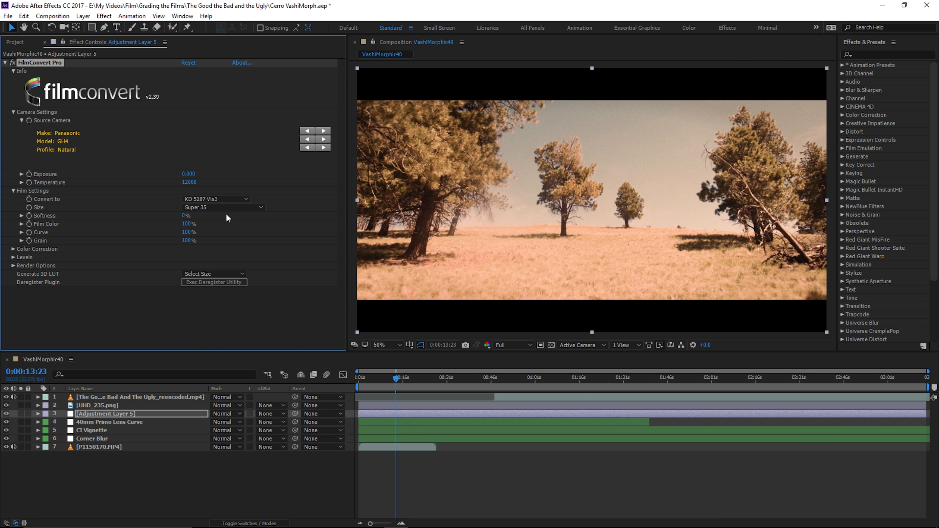
left_click(5, 63)
left_click(12, 63)
- Find Colorista IV in the effects library, apply it to Adjustment Layer 5, and clear the effect search
left_click(865, 54)
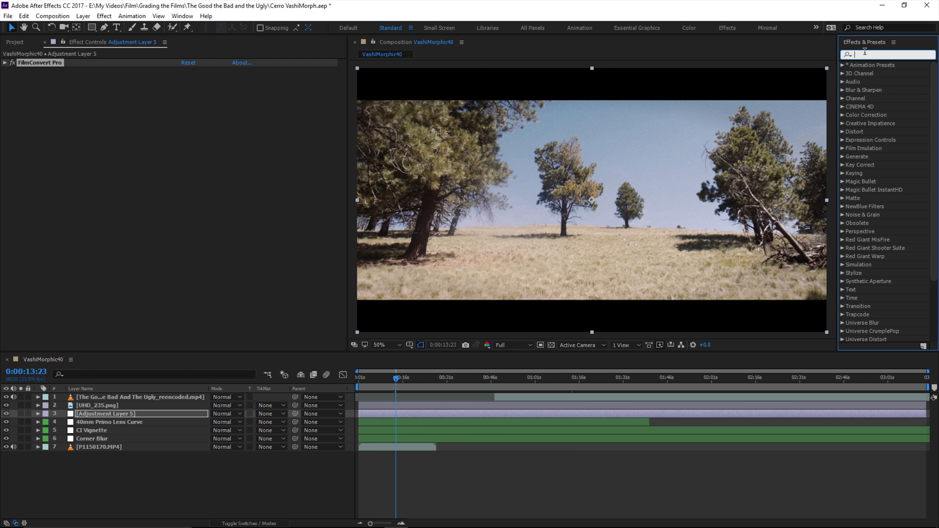
type("colori")
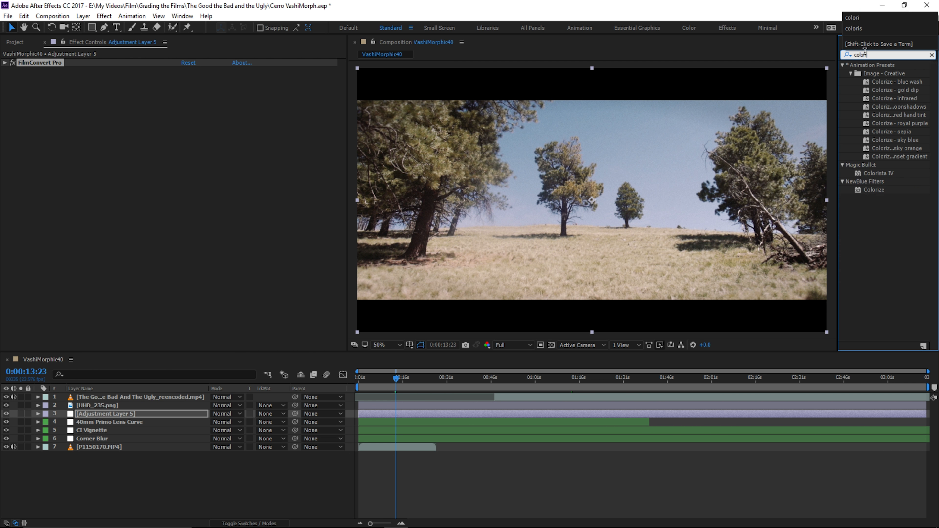
left_click_drag(878, 173, 105, 415)
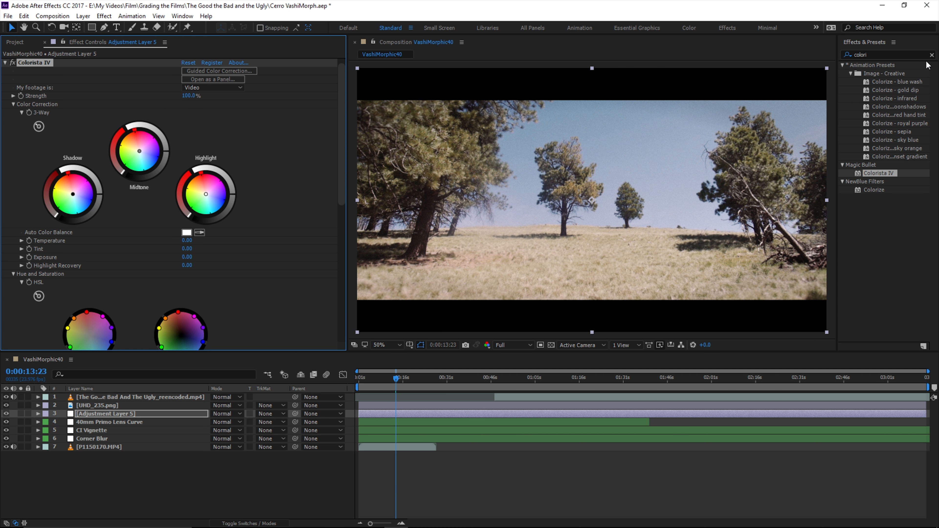
left_click(931, 56)
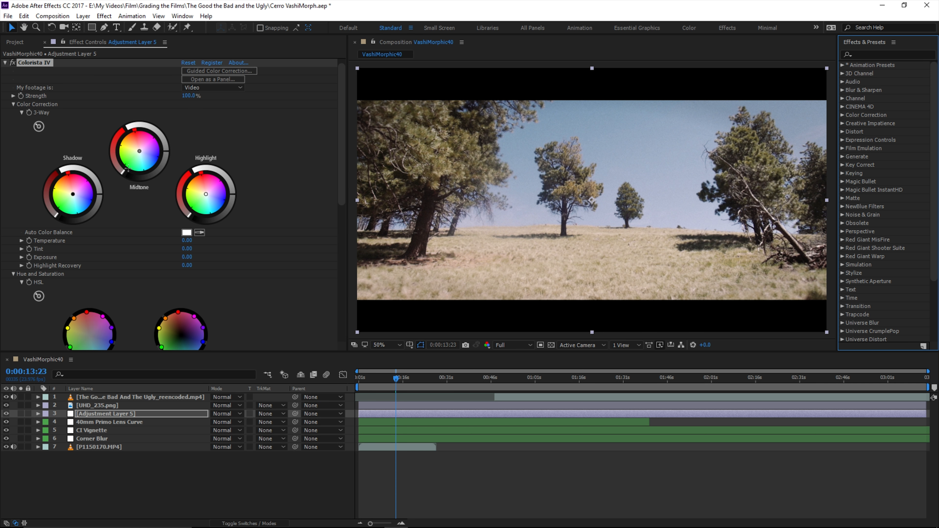
- Shift Colorista IV's shadow wheel toward reddish orange and its midtone and highlight wheels toward yellow-orange to warm the tree shot
scroll(263, 235, "down", 5)
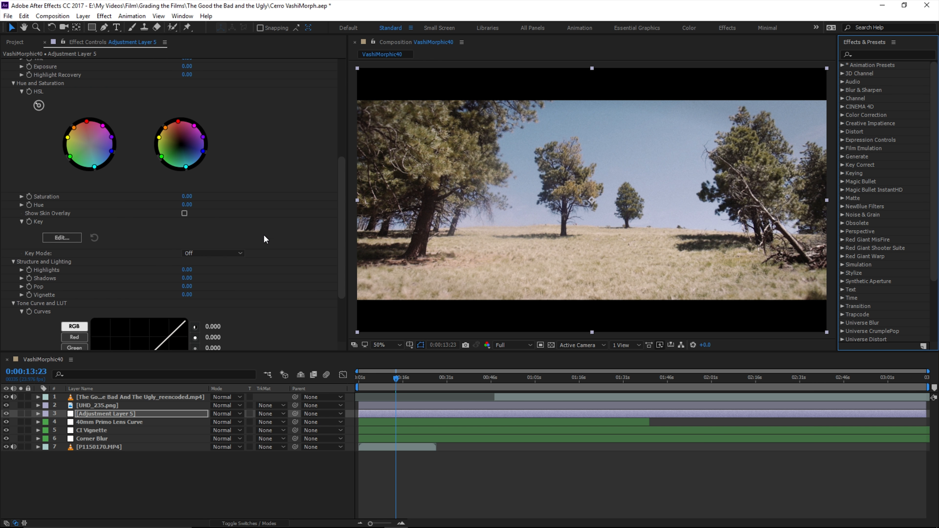
scroll(282, 194, "up", 2)
scroll(280, 224, "down", 4)
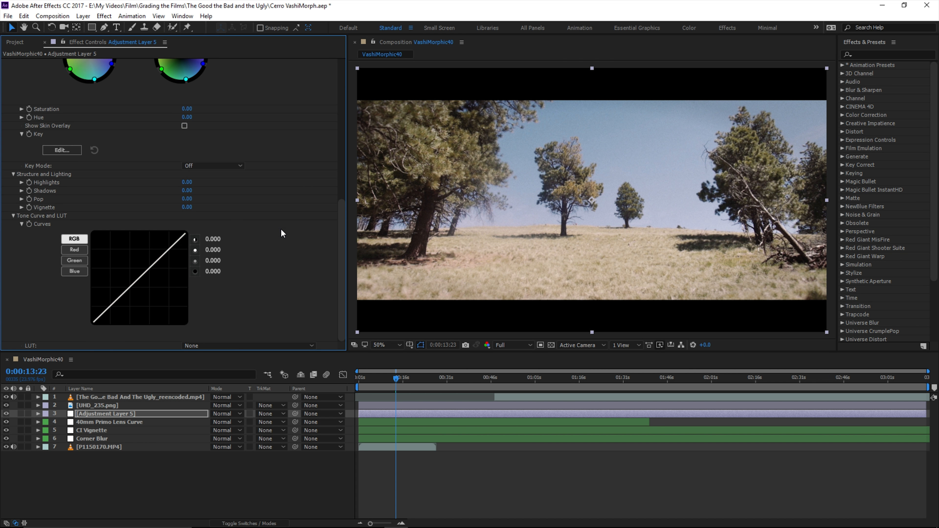
scroll(278, 266, "up", 7)
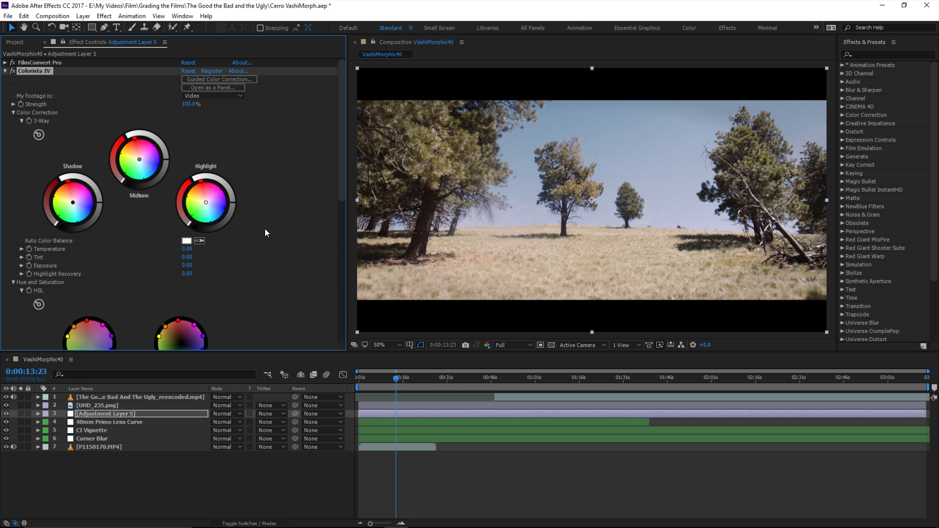
left_click_drag(75, 209, 74, 203)
left_click_drag(70, 194, 51, 218)
left_click(132, 146)
left_click_drag(200, 185, 180, 212)
left_click_drag(116, 147, 114, 168)
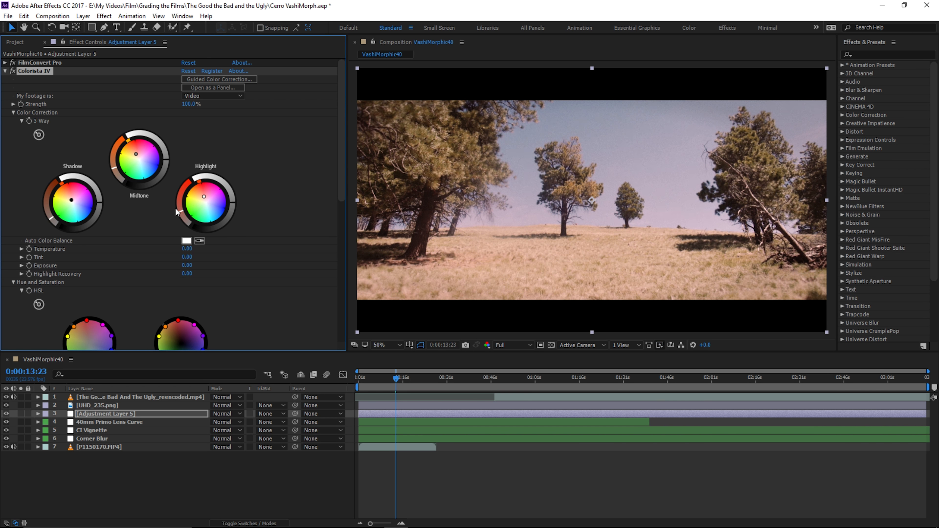
left_click_drag(199, 182, 189, 188)
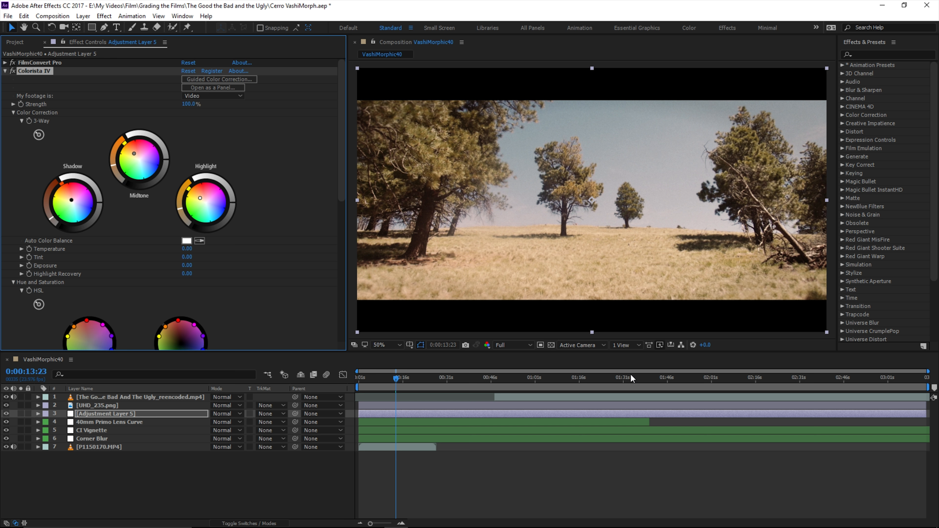
- Check the composition at 0:01:41:12, return to the tree shot at 0:00:12:20, and review the Colorista IV grade
left_click(653, 378)
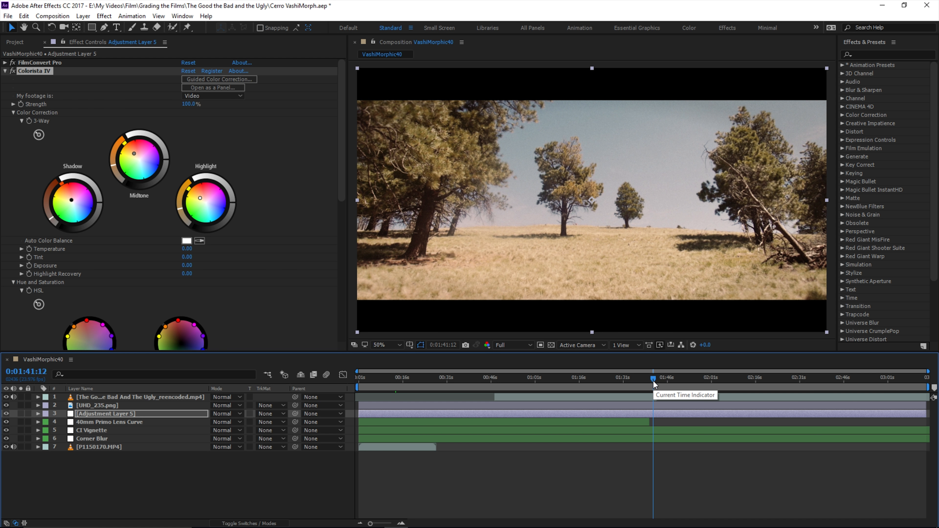
left_click(393, 383)
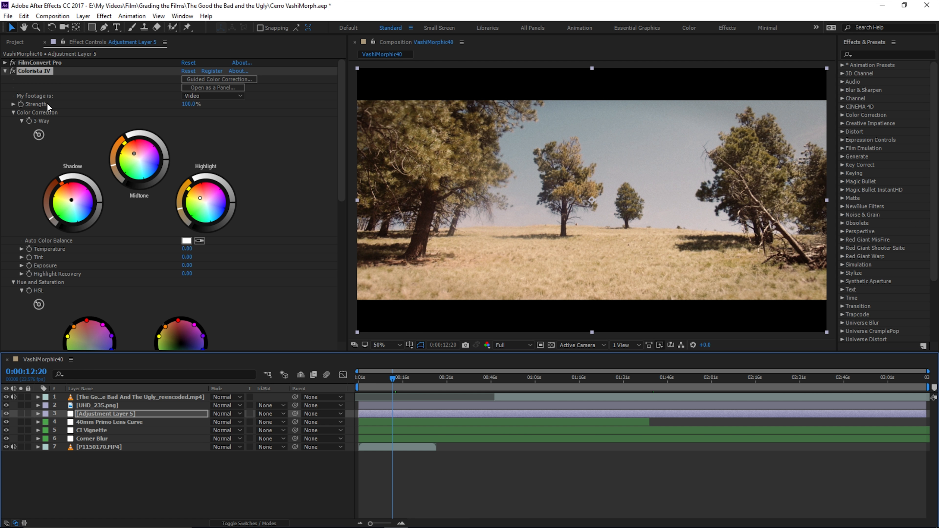
left_click(5, 71)
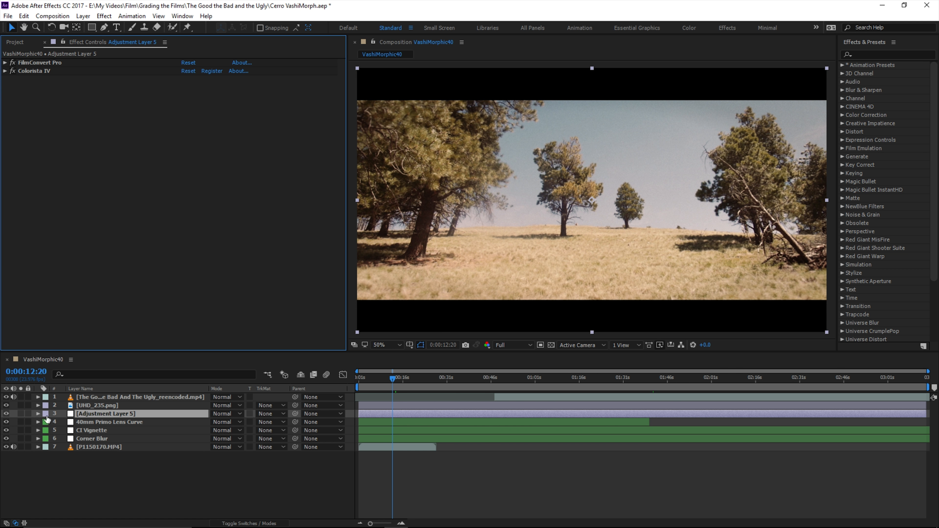
left_click(5, 70)
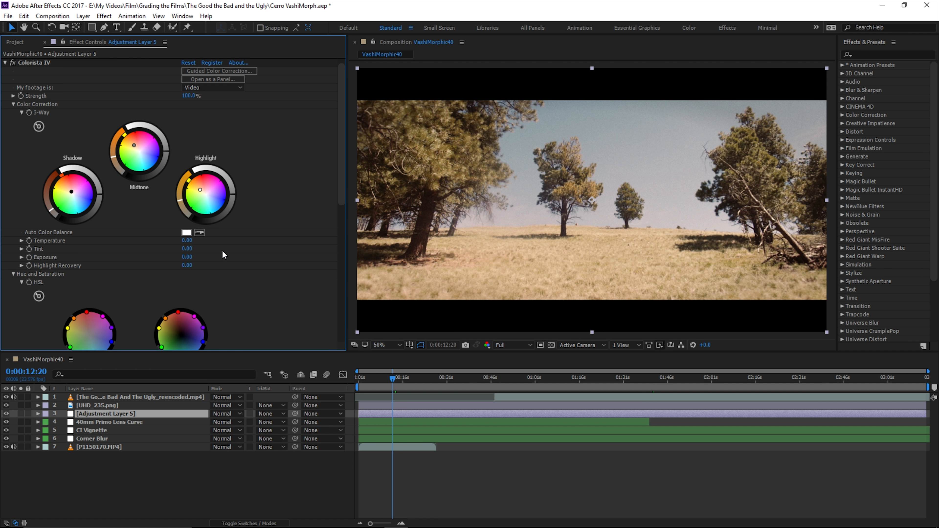
- Set Colorista IV's temperature to 37 and reduce the orange tint in its midtone and highlight wheels
left_click_drag(188, 240, 237, 252)
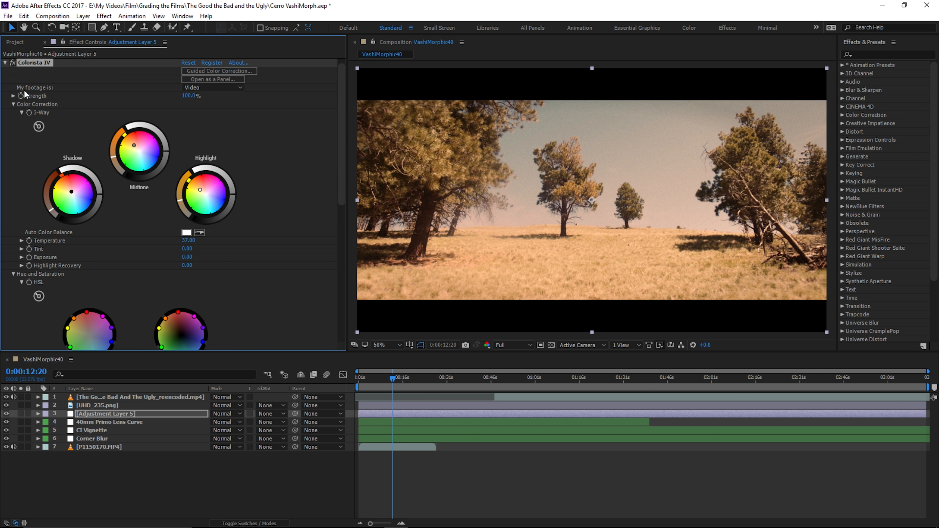
scroll(94, 118, "up", 1)
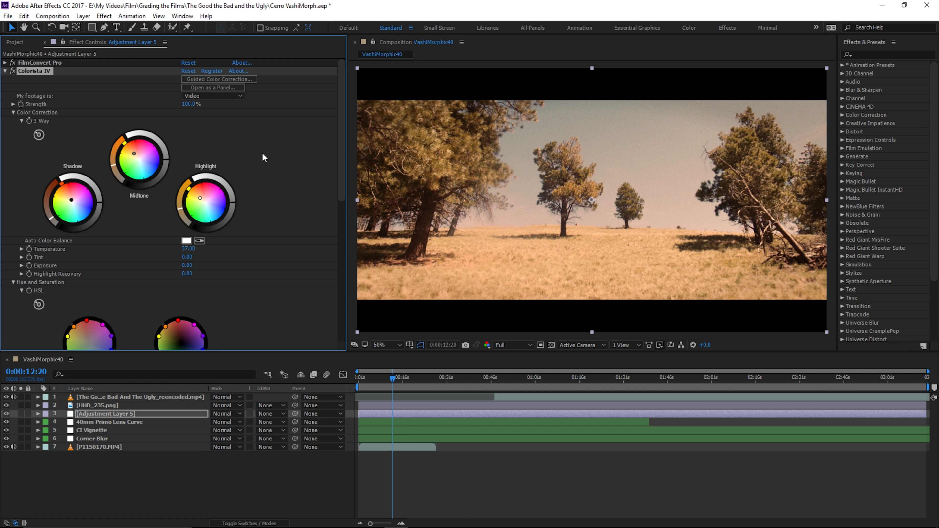
scroll(224, 220, "down", 1)
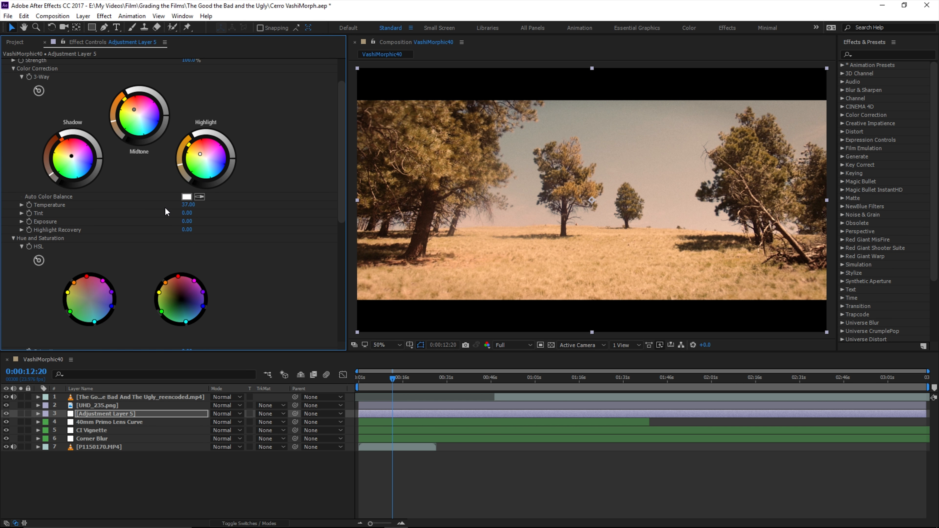
scroll(165, 211, "up", 1)
left_click_drag(113, 165, 117, 174)
left_click_drag(180, 209, 182, 216)
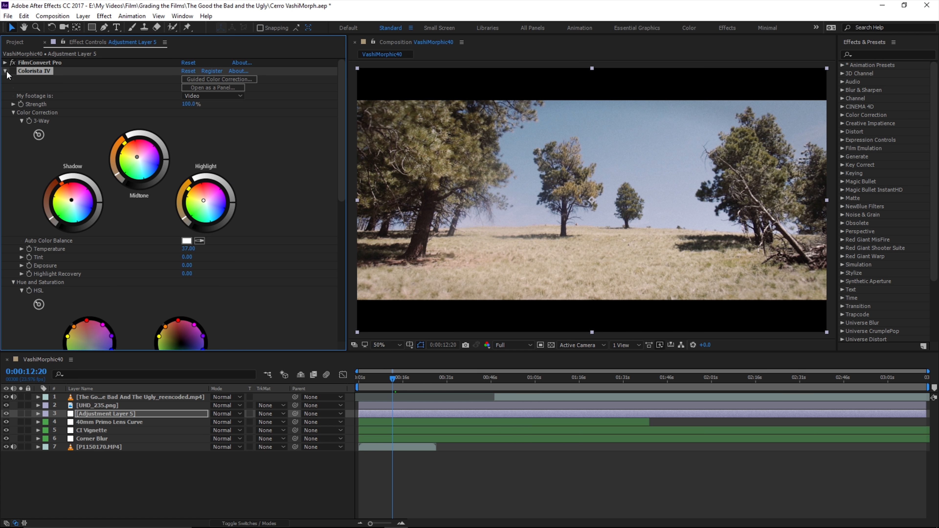
- With Colorista IV disabled, set FilmConvert Pro's camera temperature to 9000 and collapse the settings of both effects
left_click(5, 62)
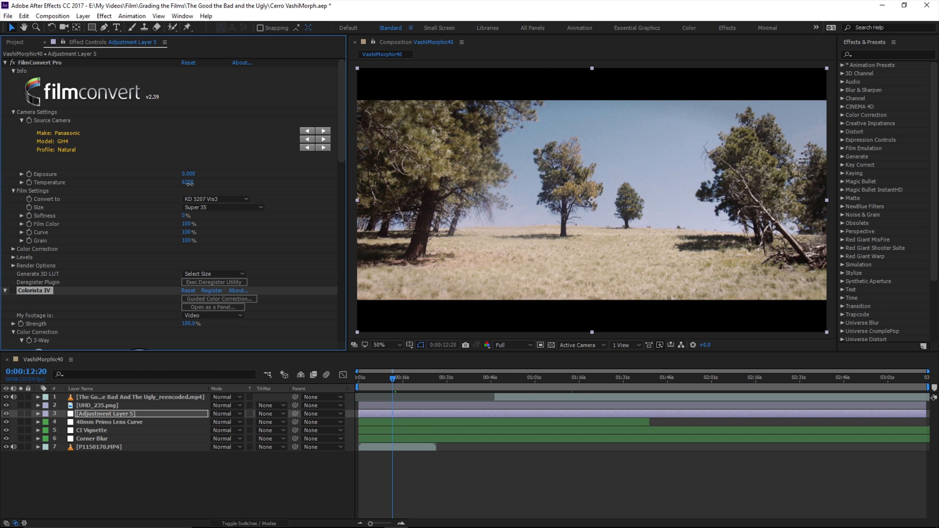
left_click_drag(188, 182, 232, 178)
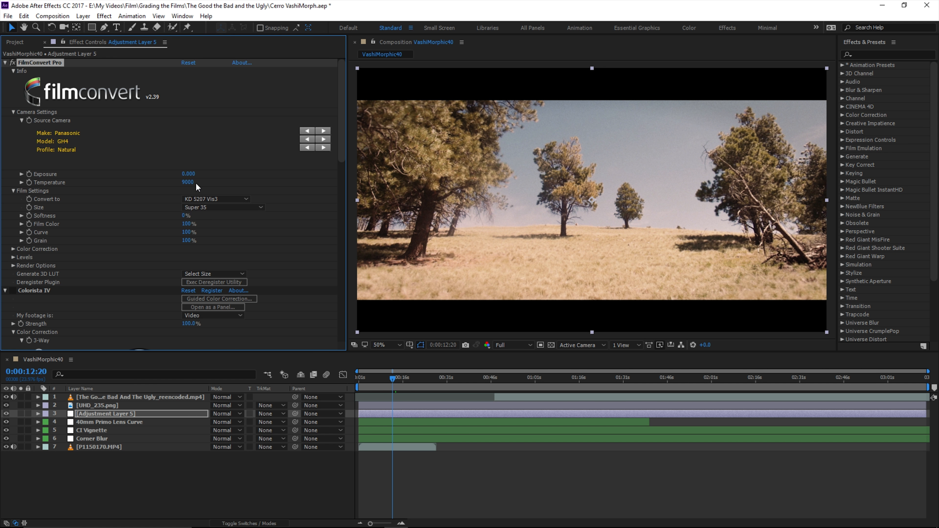
left_click(5, 63)
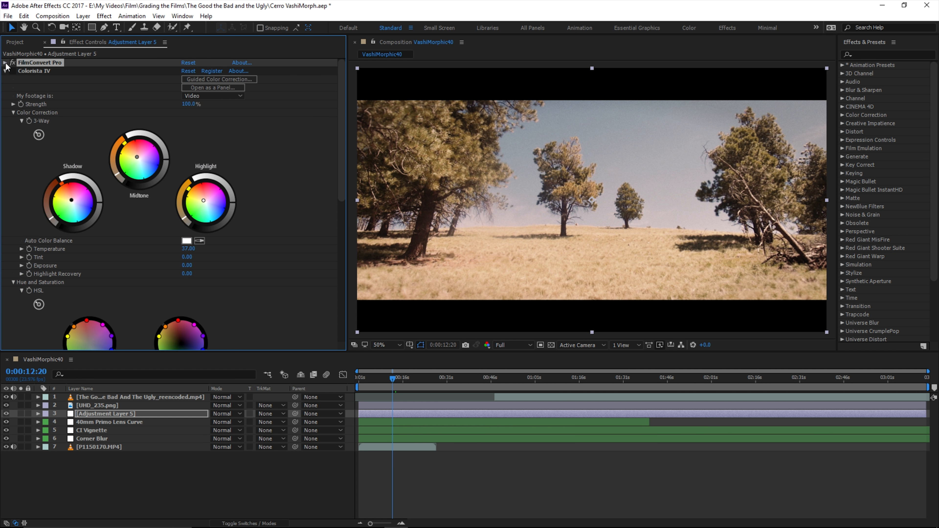
left_click(5, 71)
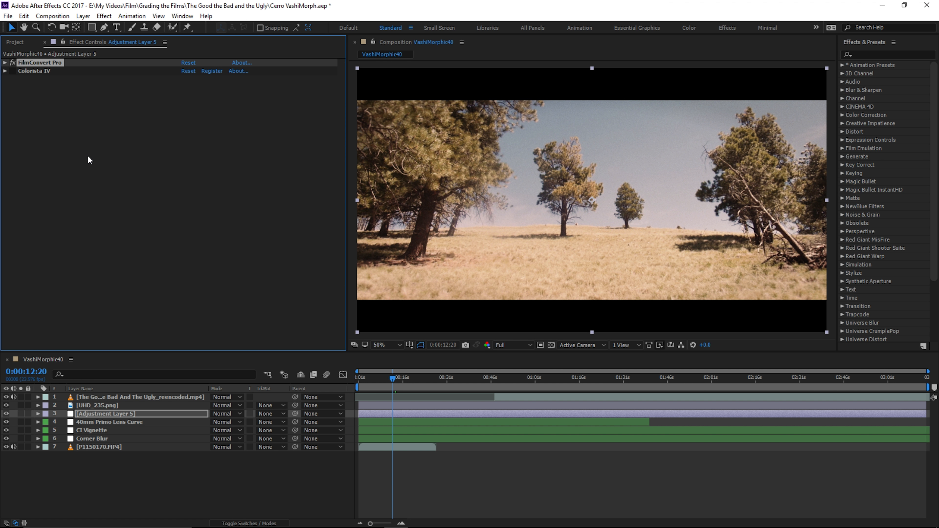
- Compare the grade with the film frame at 0:01:30:04 and return to the tree shot at 0:00:13:19
left_click(619, 377)
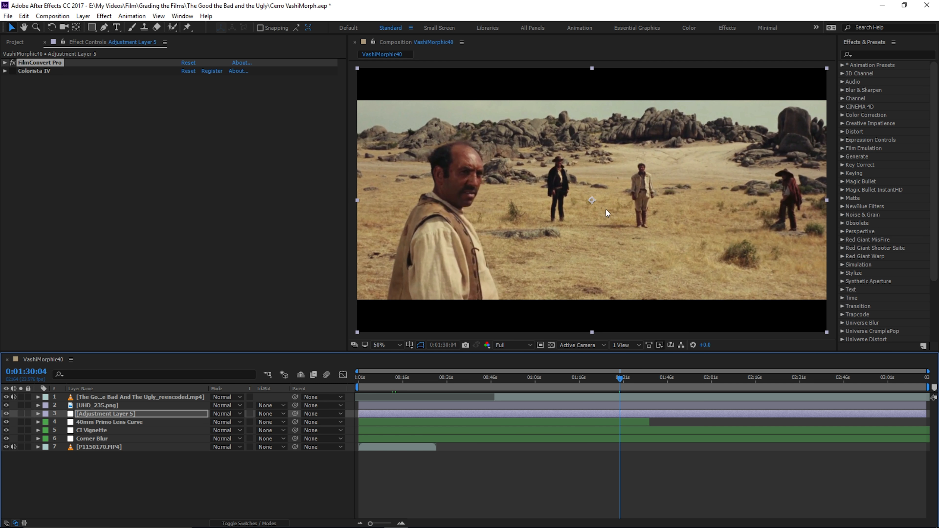
left_click(396, 379)
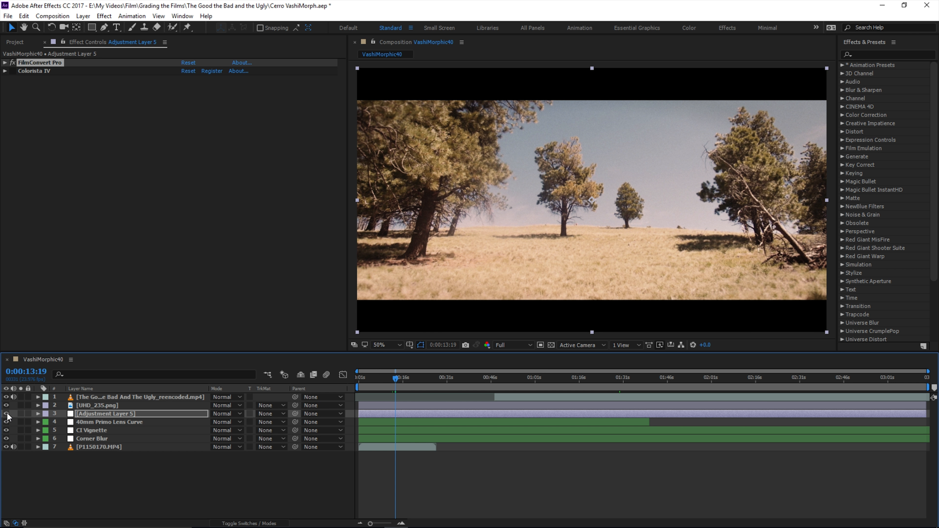
- Hide layers 2 to 6 to view the original footage, and re-show UHD_235.png, Adjustment Layer 5, 40mm Primo Lens Curve and CI Vignette in turn
left_click_drag(6, 438, 5, 407)
left_click(5, 405)
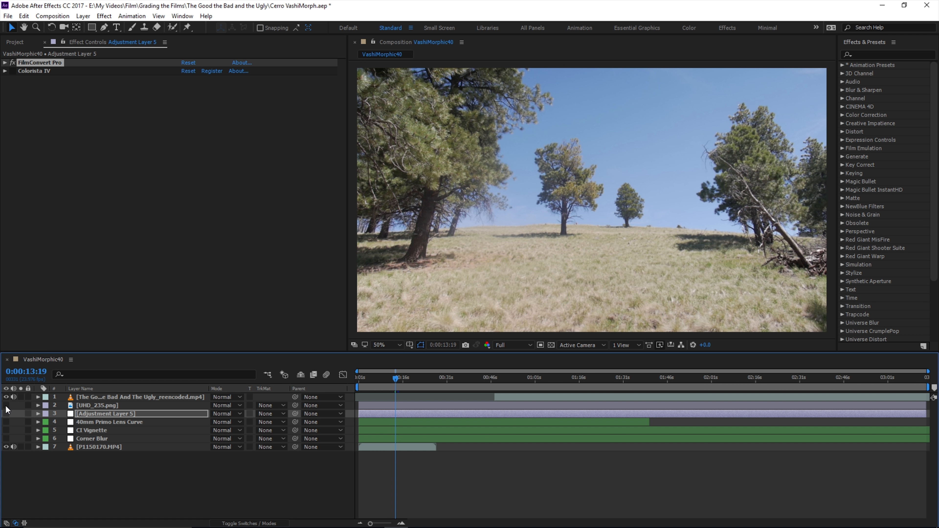
left_click(6, 414)
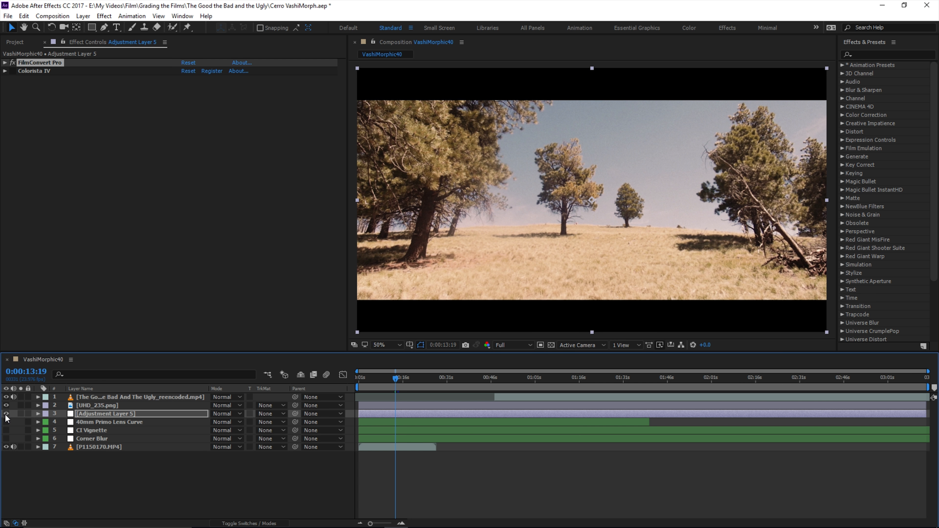
left_click(5, 421)
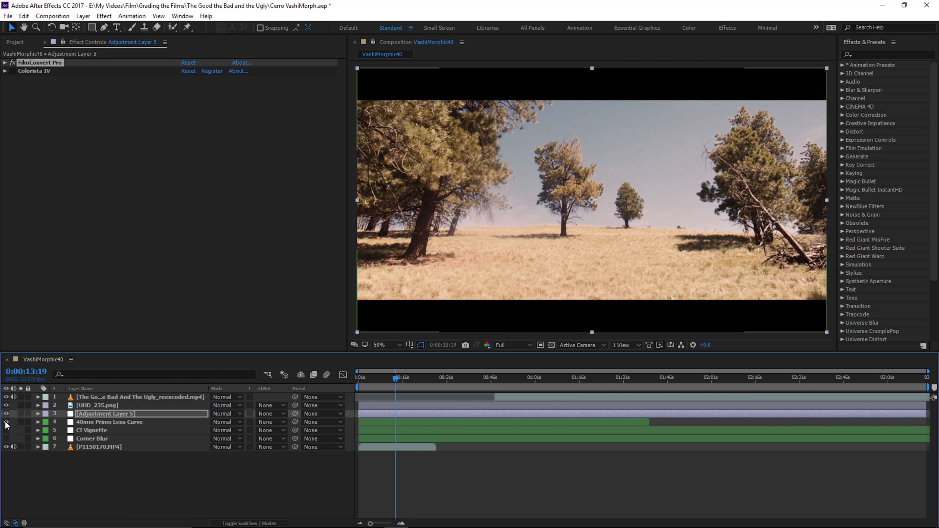
left_click(6, 430)
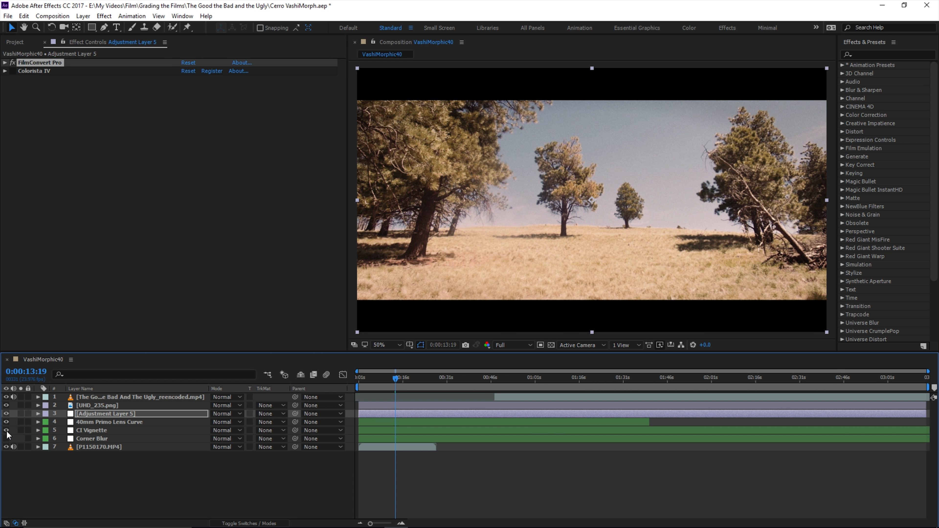